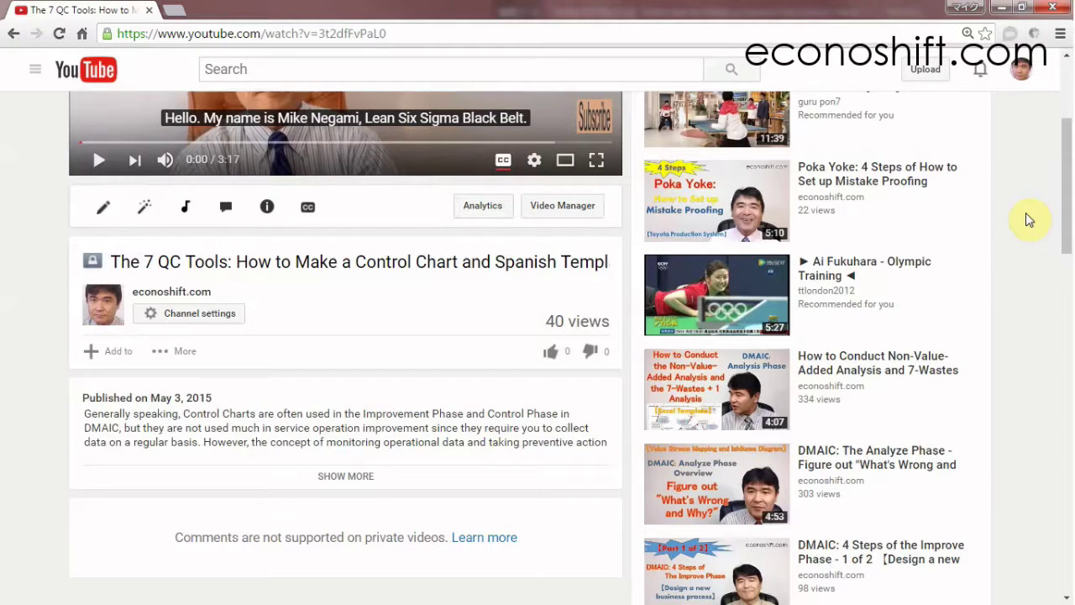
- Expand the YouTube video description and follow its link to the econoshift.com free Excel template downloads page
{"action": "left_click", "coordinate": [334, 475]}
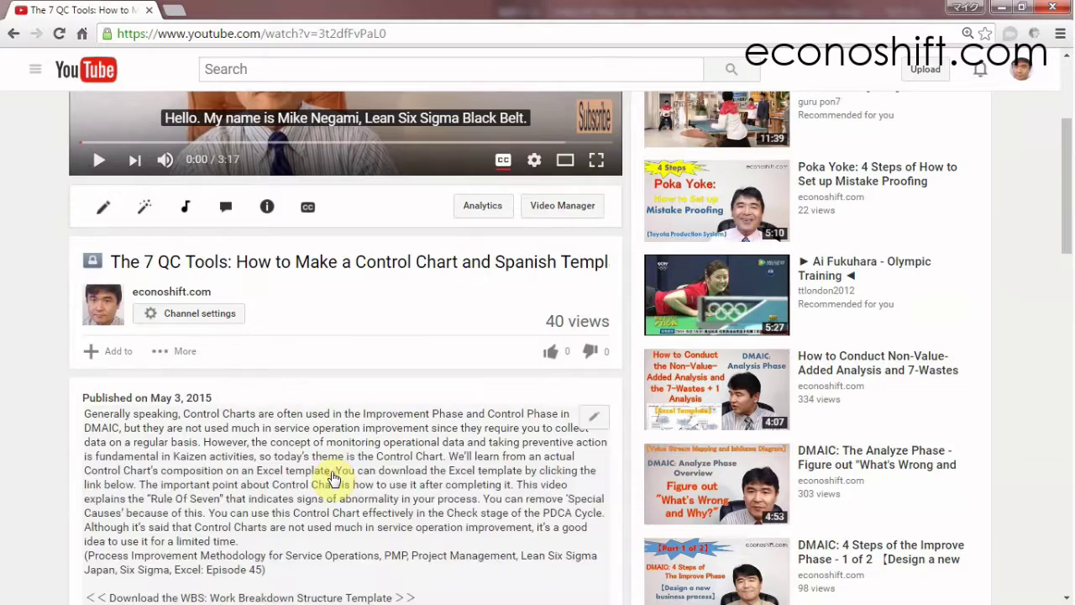
{"action": "scroll", "coordinate": [334, 476], "scroll_direction": "down", "scroll_amount": 3}
{"action": "left_click", "coordinate": [216, 384]}
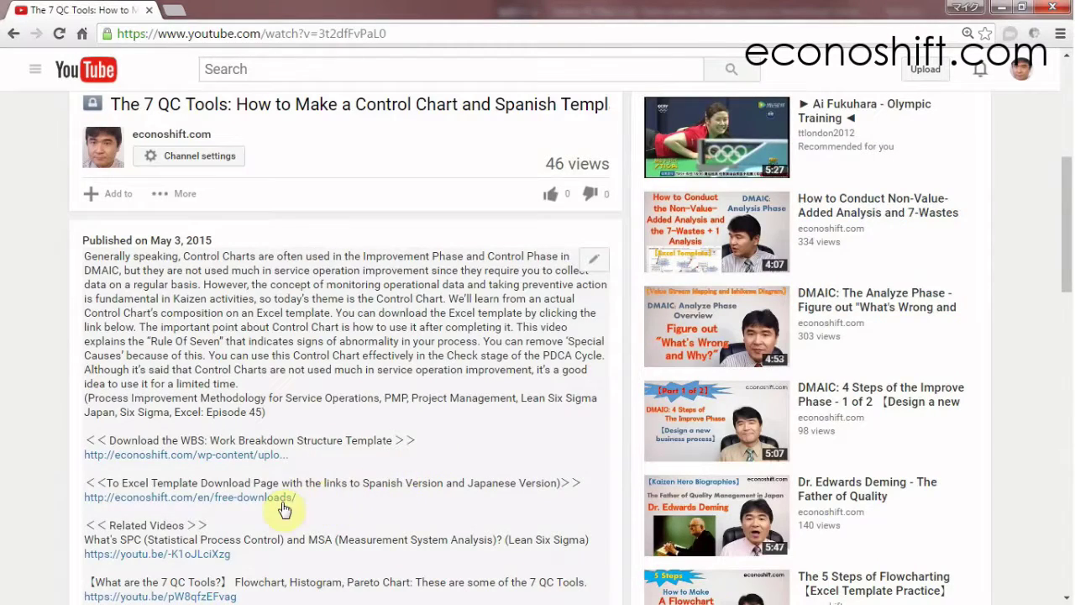
{"action": "left_click", "coordinate": [226, 499]}
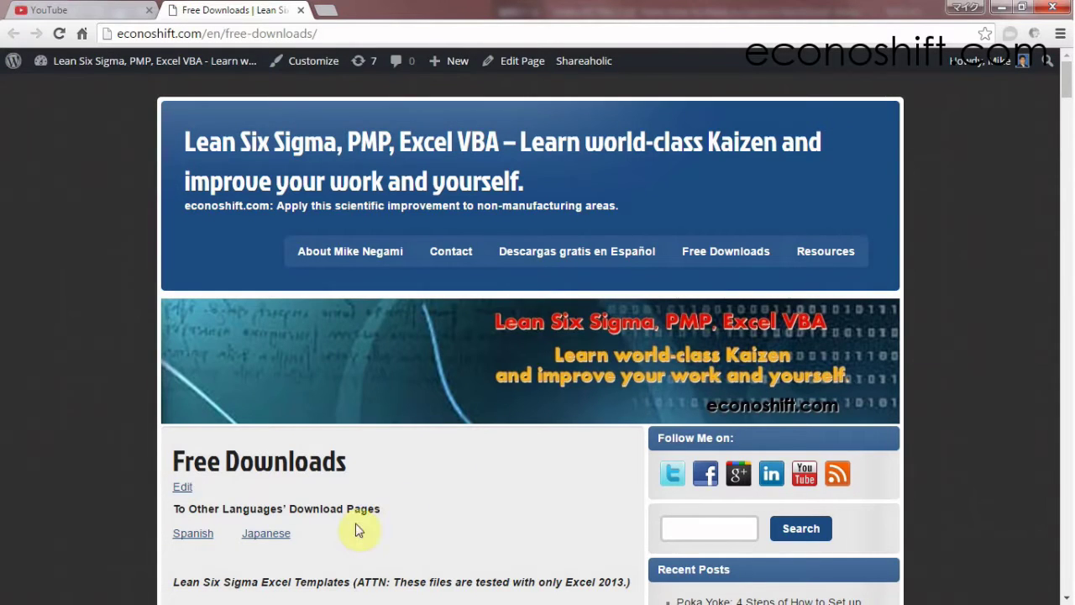
- Switch to the Spanish-language Free Downloads page and scroll down through its contents
{"action": "left_click", "coordinate": [199, 540]}
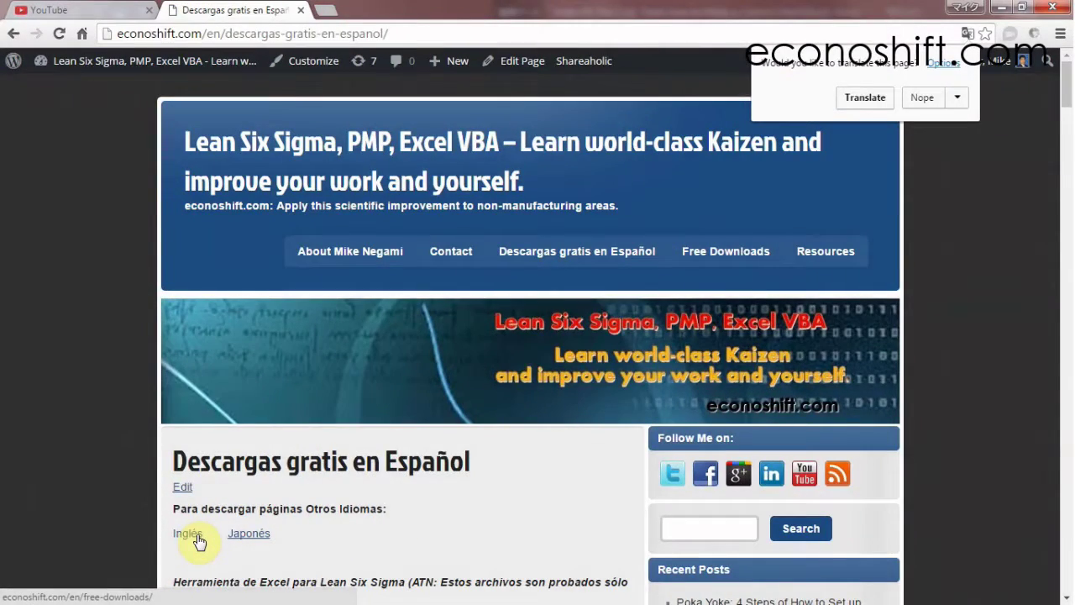
{"action": "scroll", "coordinate": [538, 497], "scroll_direction": "down", "scroll_amount": 2}
{"action": "scroll", "coordinate": [543, 496], "scroll_direction": "down", "scroll_amount": 1}
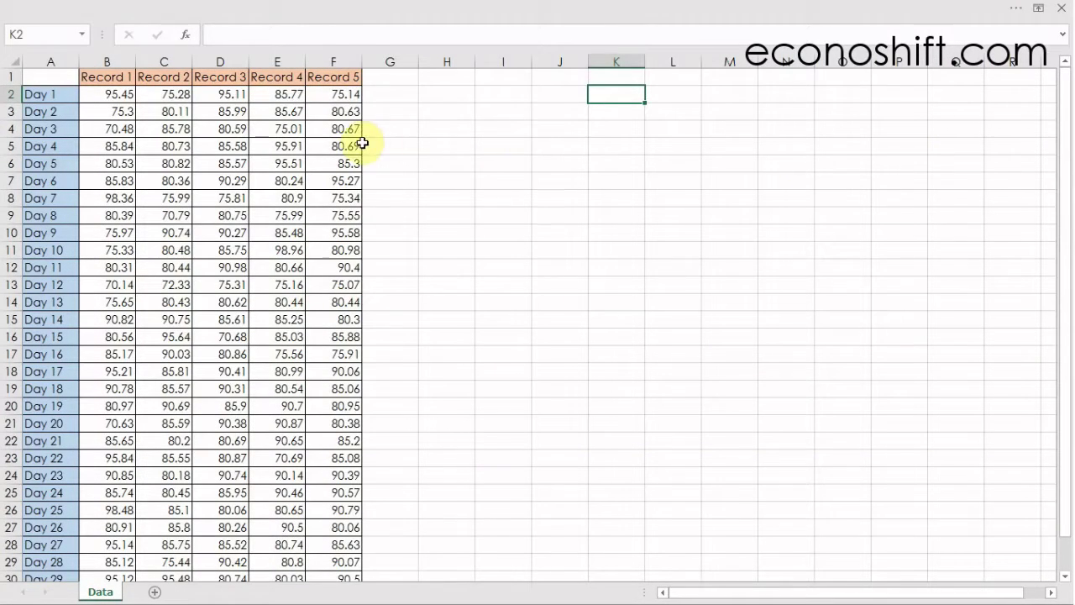
{"action": "mouse_move", "coordinate": [114, 94]}
{"action": "left_mouse_down"}
{"action": "mouse_move", "coordinate": [273, 84]}
{"action": "mouse_move", "coordinate": [336, 94]}
{"action": "left_mouse_up"}
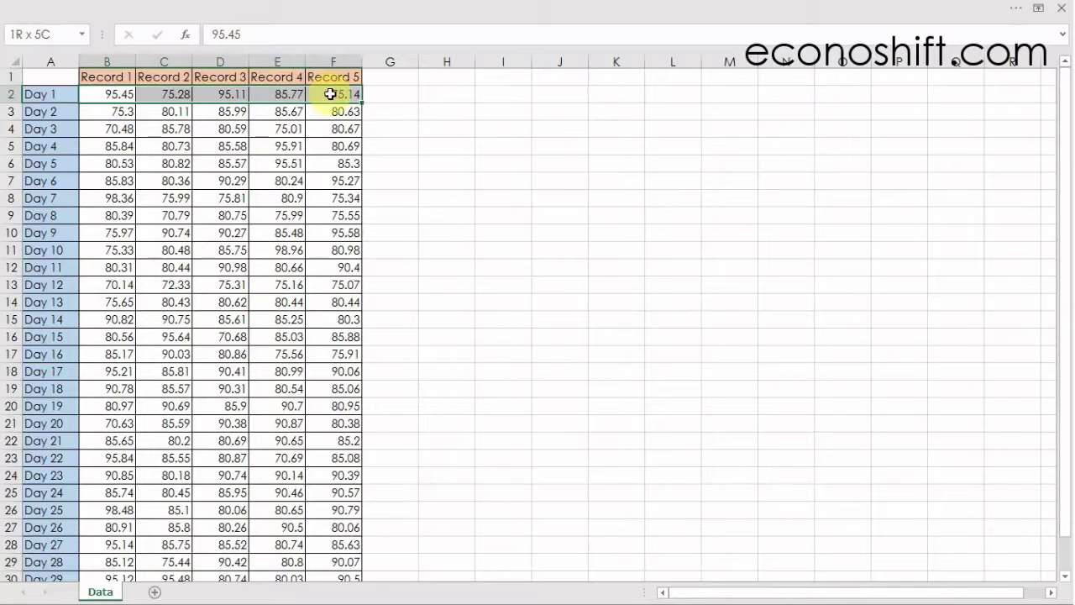
{"action": "left_click_drag", "start_coordinate": [55, 95], "coordinate": [37, 554]}
{"action": "left_click", "coordinate": [534, 337]}
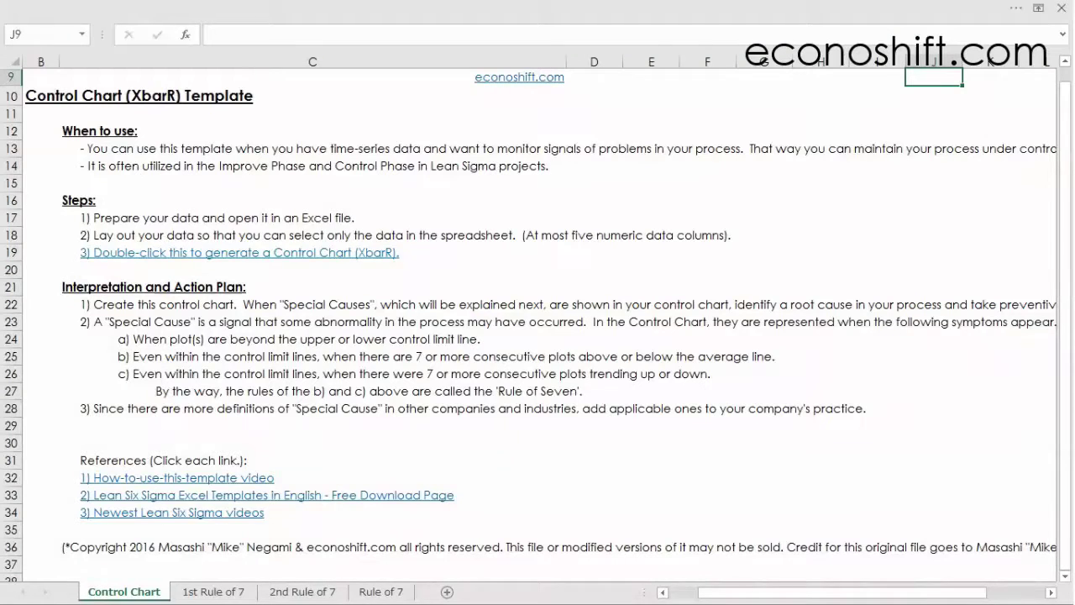
- Run the XbarR generator on records B2:F30, with no text column or header row
{"action": "double_click", "coordinate": [322, 261]}
{"action": "left_click", "coordinate": [606, 363]}
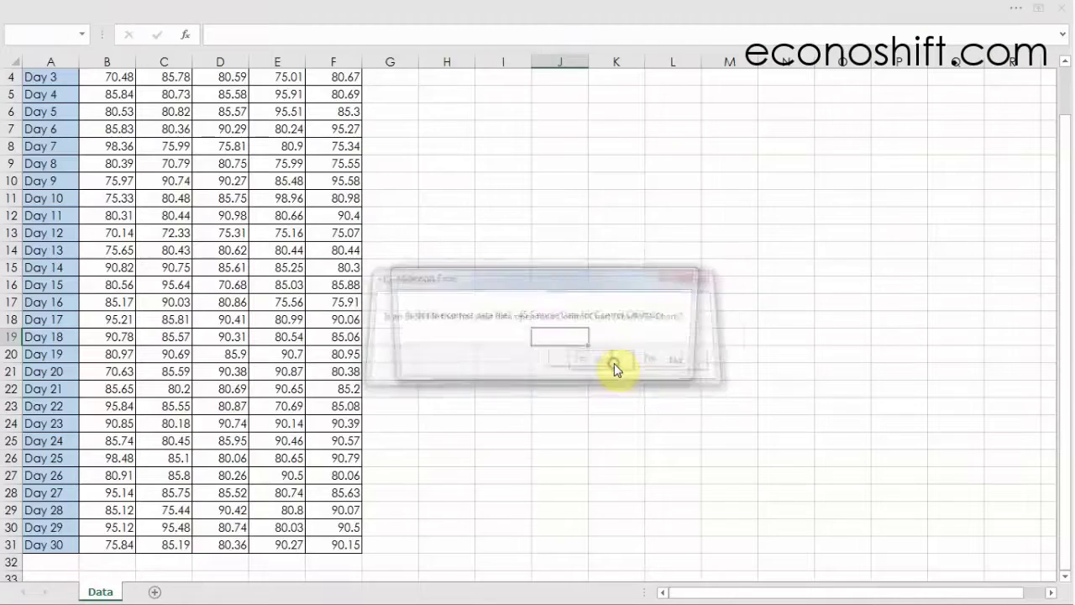
{"action": "left_click", "coordinate": [598, 366]}
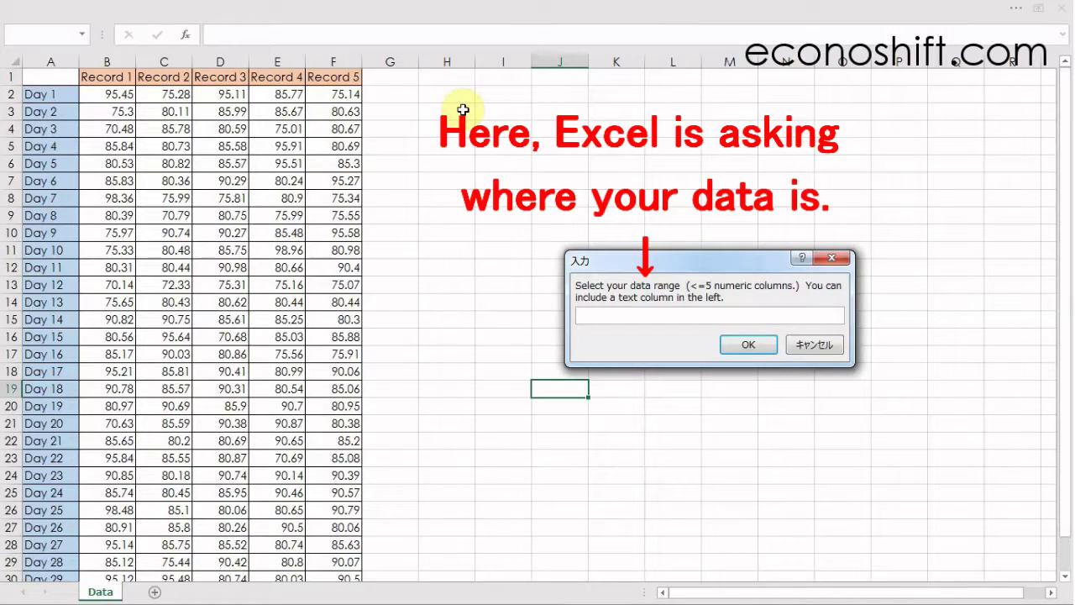
{"action": "mouse_move", "coordinate": [107, 94]}
{"action": "left_mouse_down"}
{"action": "mouse_move", "coordinate": [315, 558]}
{"action": "mouse_move", "coordinate": [321, 546]}
{"action": "left_mouse_up"}
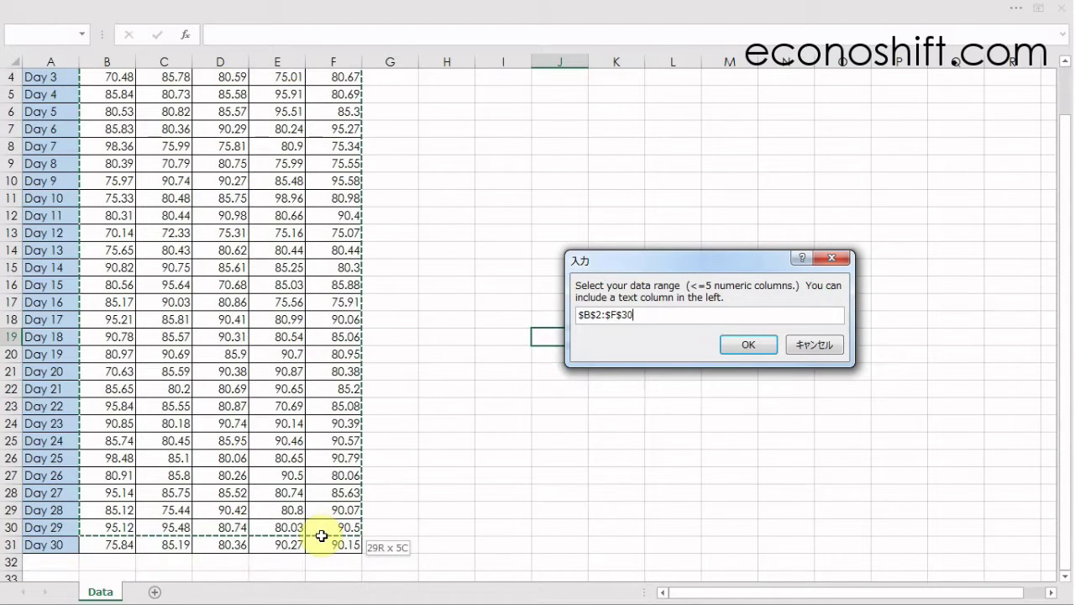
{"action": "left_click", "coordinate": [754, 347]}
{"action": "left_click", "coordinate": [560, 363]}
{"action": "left_click", "coordinate": [560, 364]}
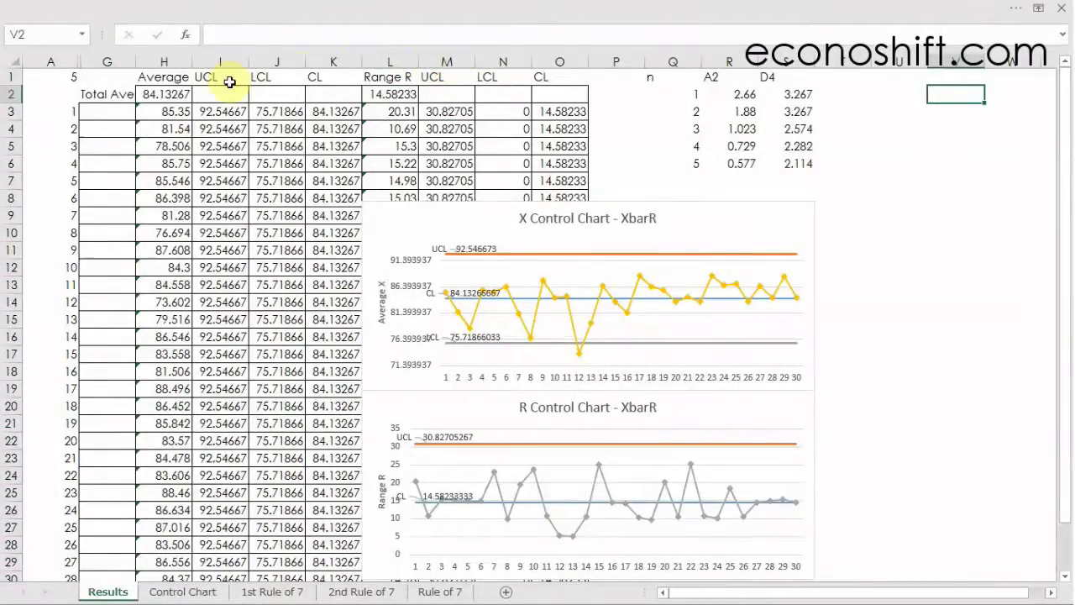
{"action": "left_click", "coordinate": [171, 57]}
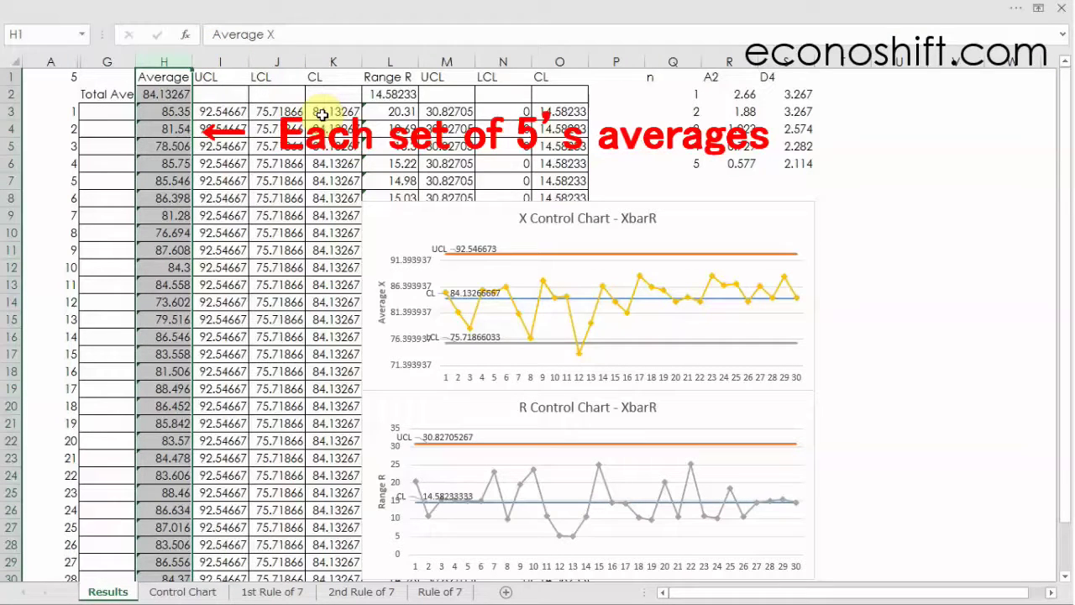
{"action": "left_click", "coordinate": [551, 289]}
{"action": "left_click", "coordinate": [551, 289]}
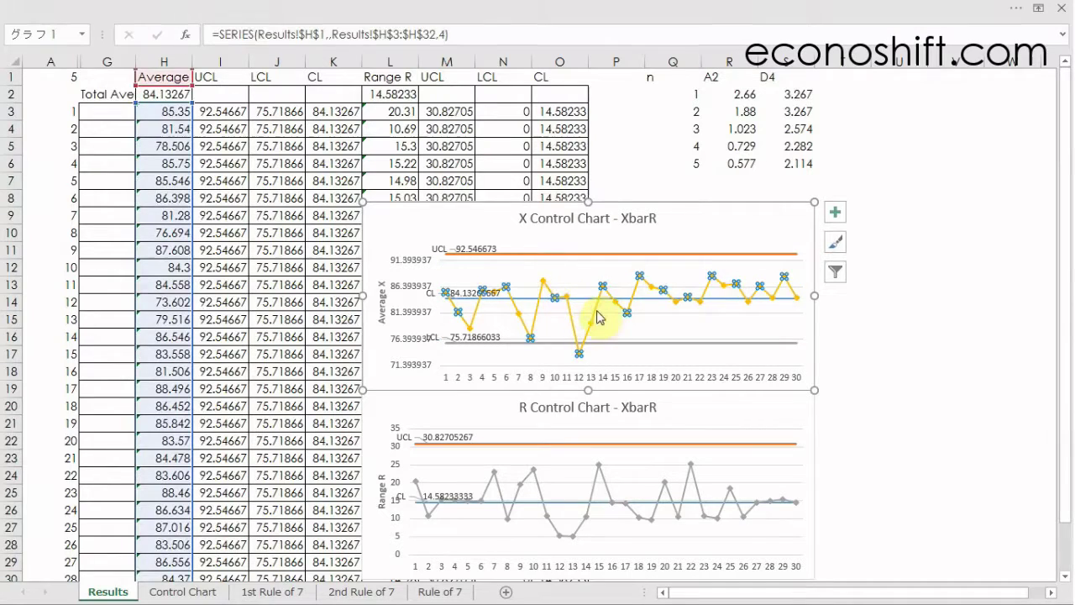
{"action": "left_click", "coordinate": [895, 302]}
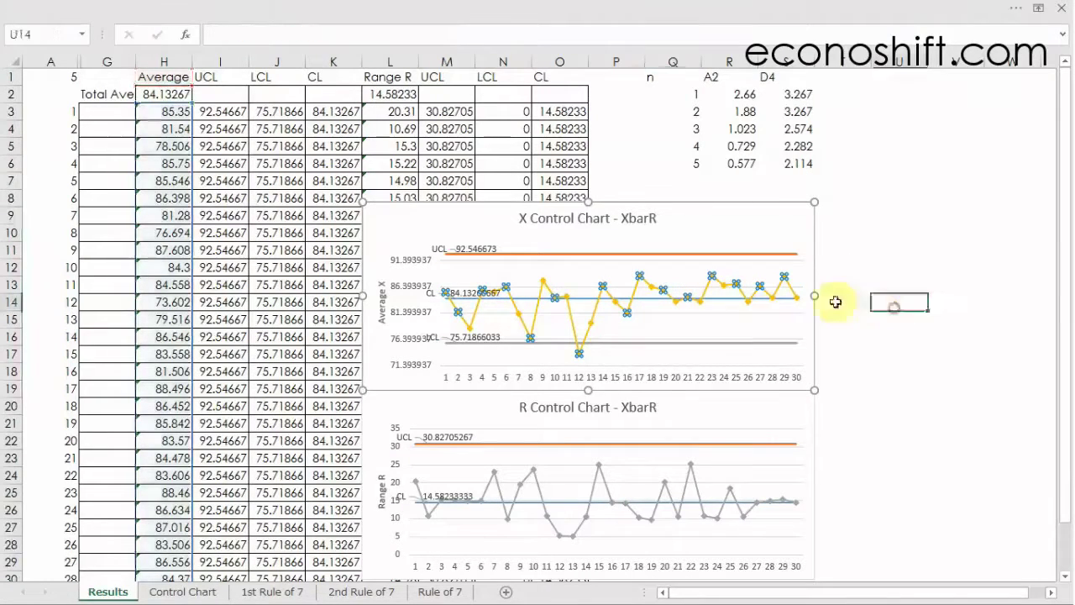
{"action": "left_click", "coordinate": [730, 254]}
{"action": "left_click", "coordinate": [696, 342]}
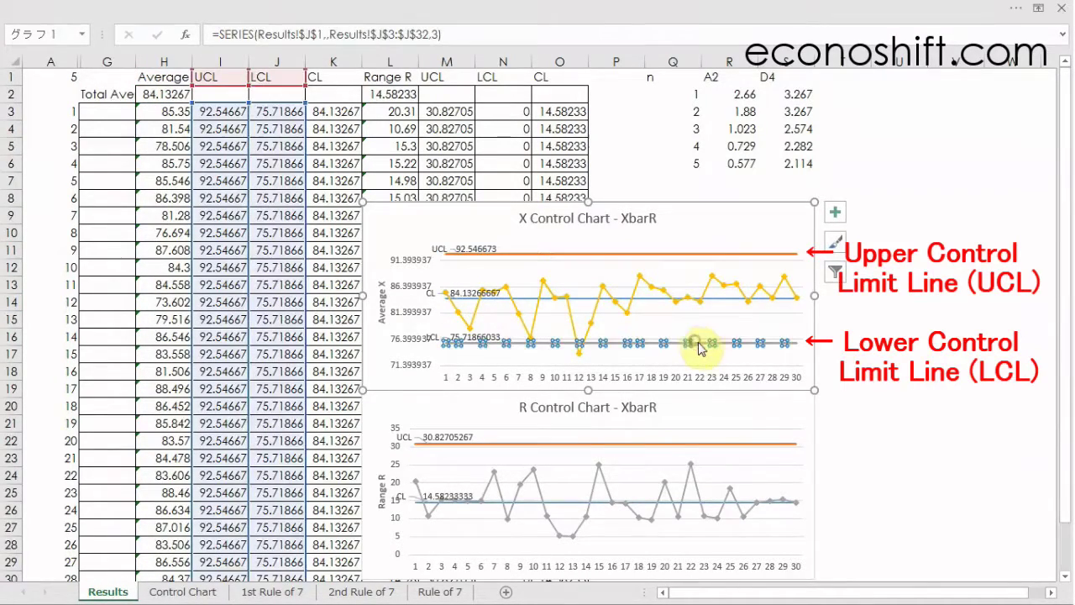
{"action": "left_click", "coordinate": [881, 321]}
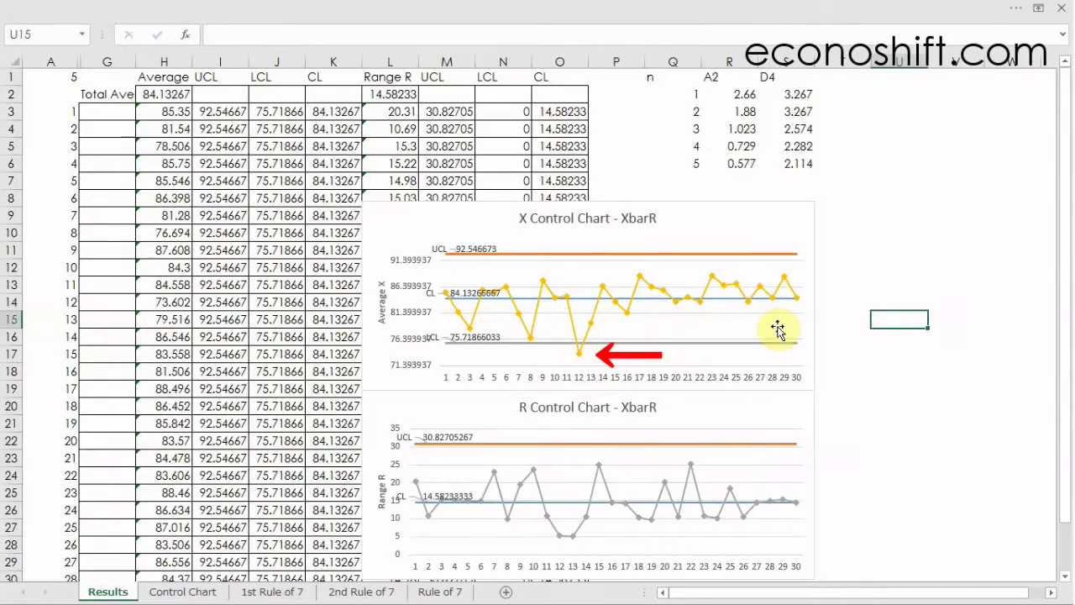
{"action": "left_click", "coordinate": [848, 299]}
{"action": "left_click", "coordinate": [389, 62]}
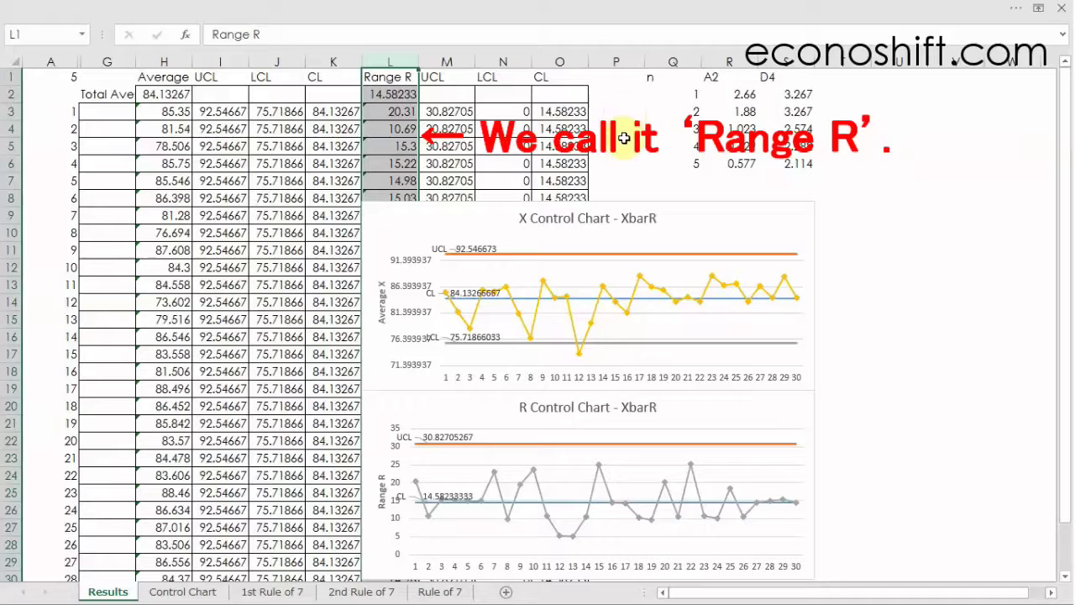
- Inspect the R chart's Range R series, then go back to the Control Chart sheet's Action Plan
{"action": "left_click", "coordinate": [605, 480]}
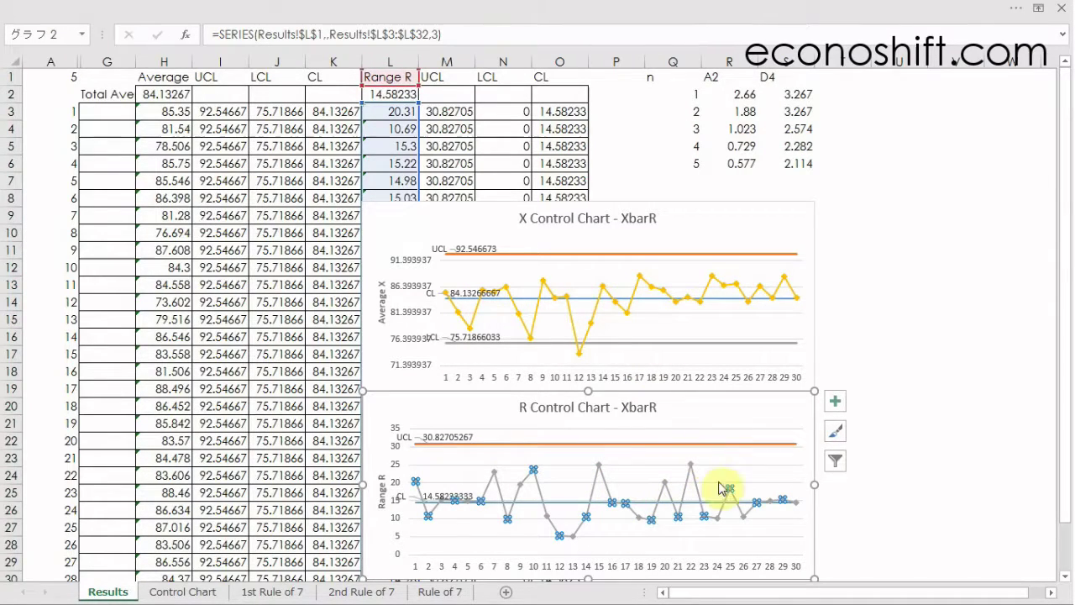
{"action": "left_click", "coordinate": [907, 476]}
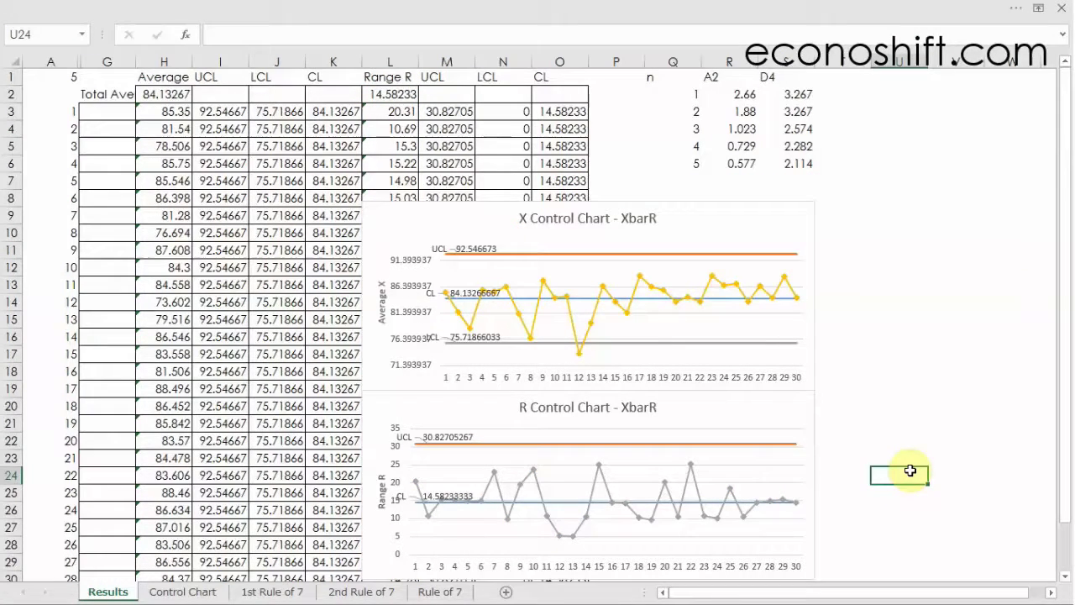
{"action": "left_click", "coordinate": [185, 590]}
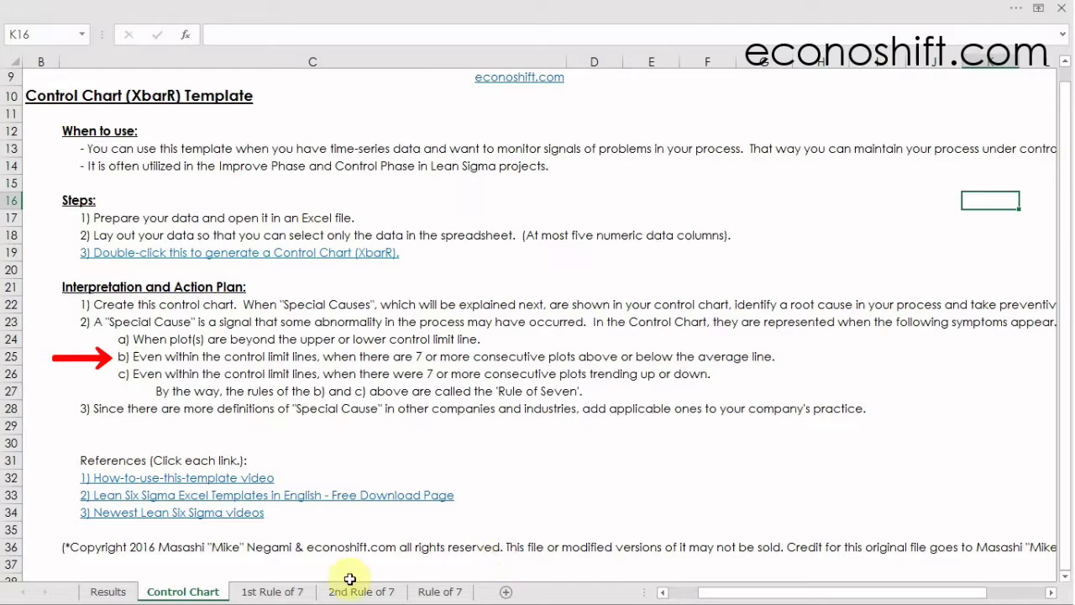
- Browse the runs and trends examples, ending on the combined Rule of 7 sheet
{"action": "left_click", "coordinate": [281, 593]}
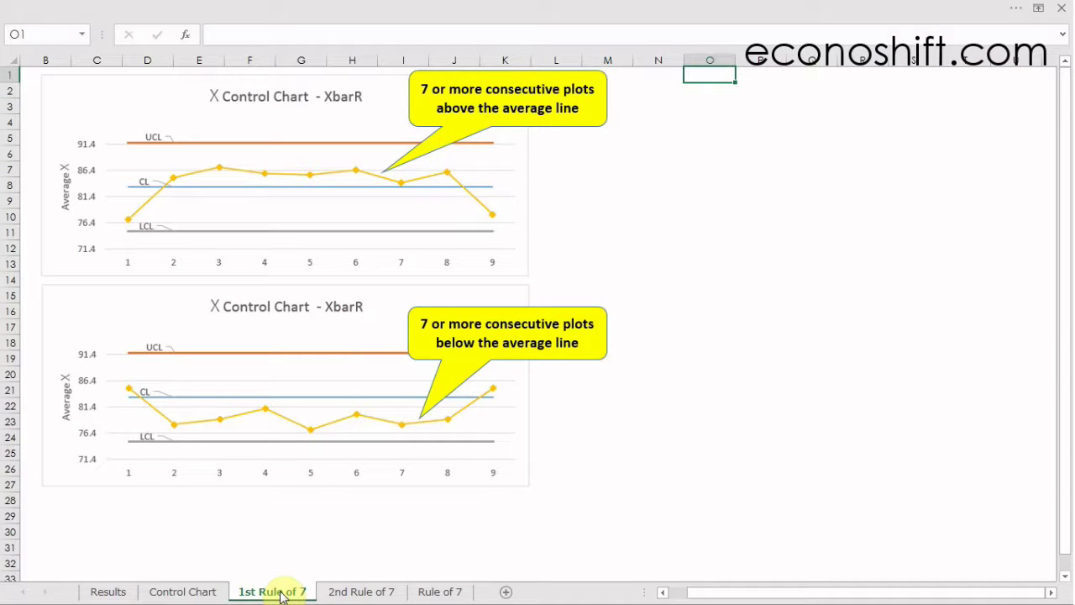
{"action": "left_click", "coordinate": [207, 592]}
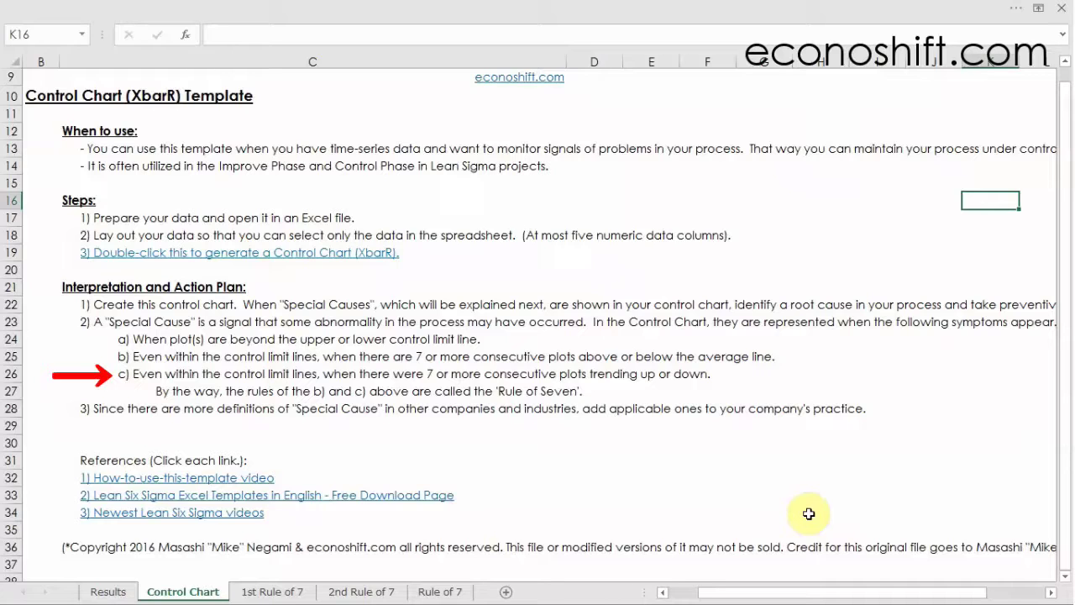
{"action": "left_click", "coordinate": [368, 592]}
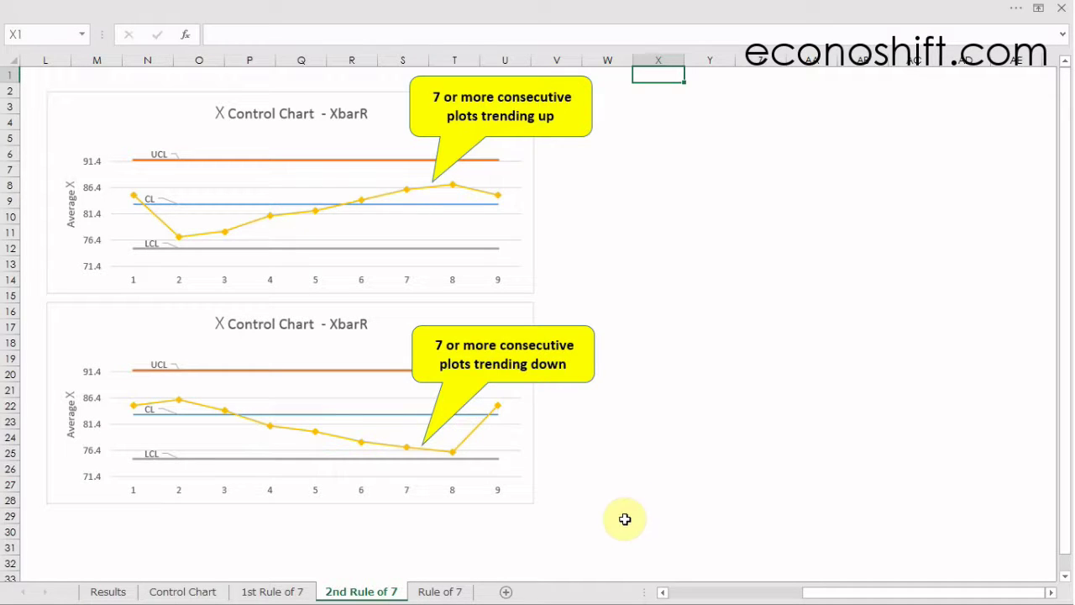
{"action": "left_click", "coordinate": [441, 590]}
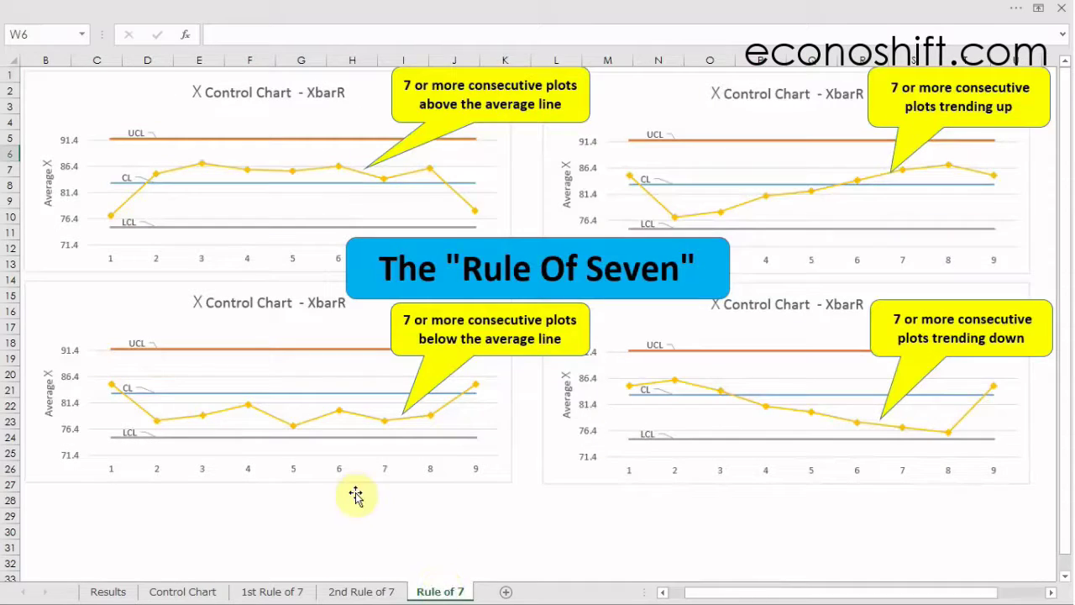